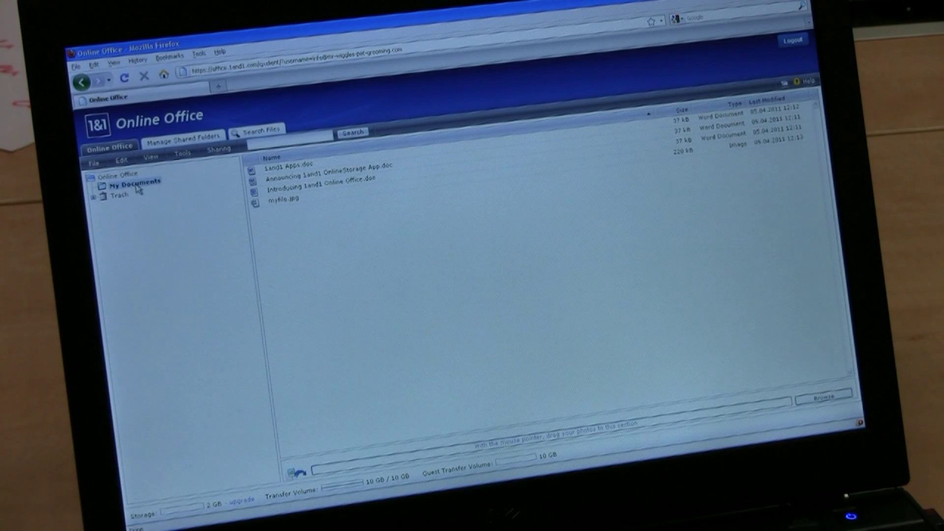
# Open the 'Introducing 1and1 Online Office.doc' document from My Documents.
pyautogui.doubleClick(339, 187)
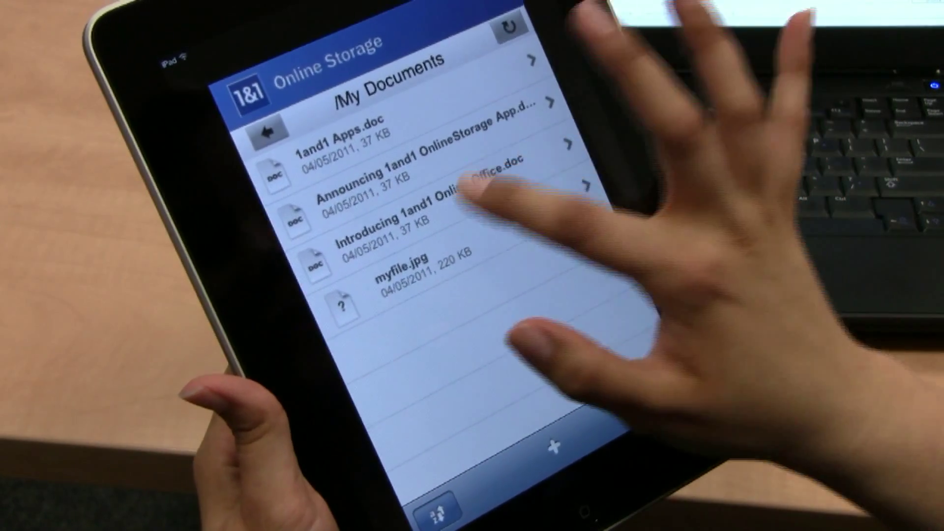
# Open 'Introducing 1and1 Online Office.doc' in the Online Storage app.
pyautogui.click(443, 203)
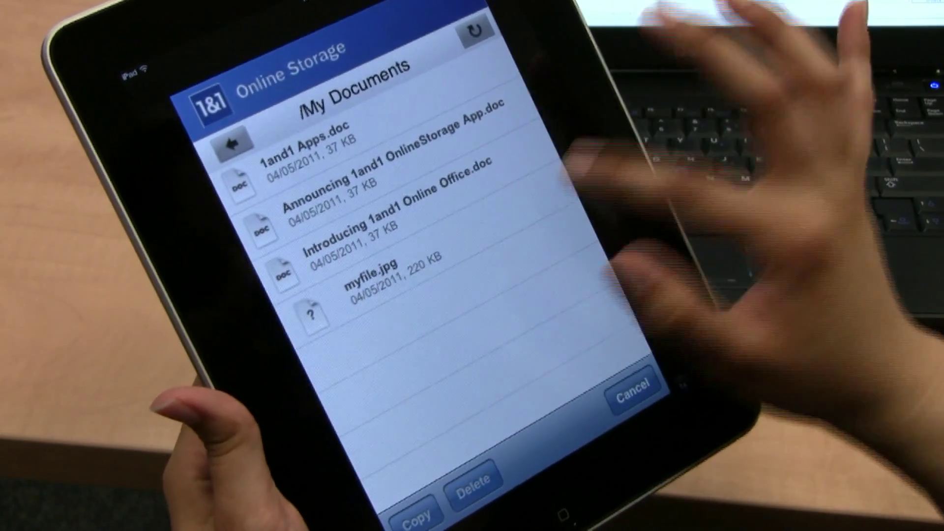
# Mark the two press release files, cancel selection, then show New folder / Upload image options.
pyautogui.click(516, 207)
pyautogui.click(531, 148)
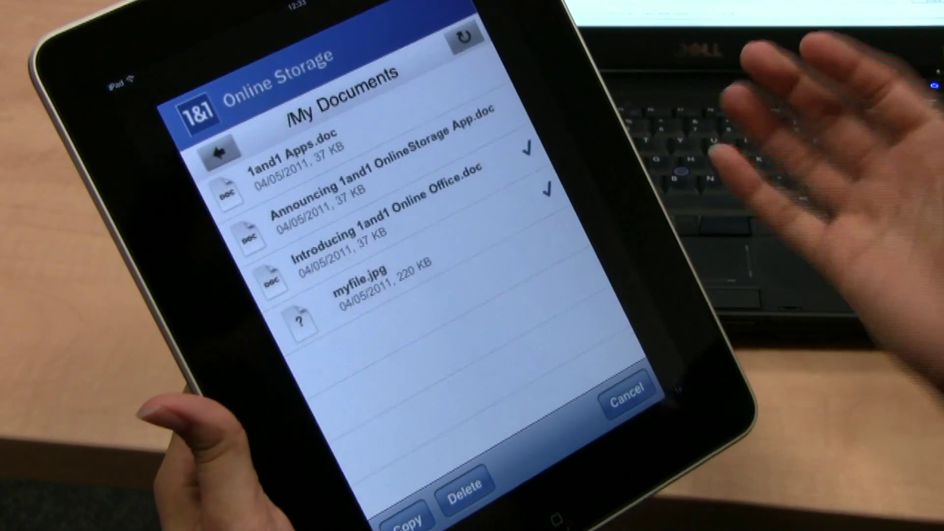
pyautogui.click(633, 392)
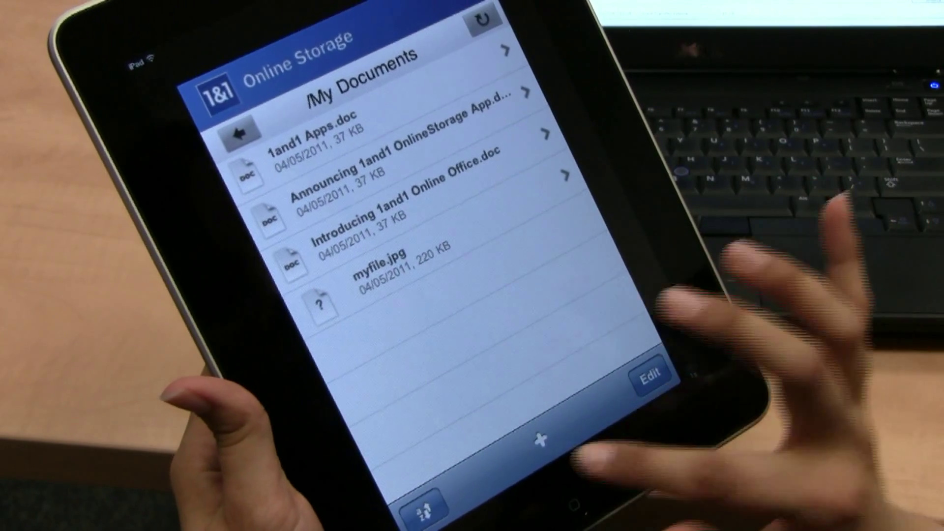
pyautogui.click(545, 443)
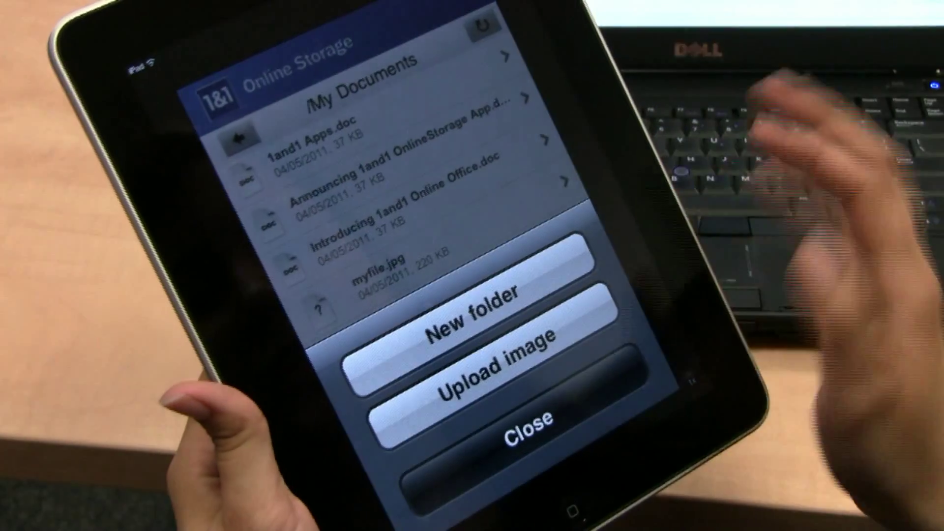